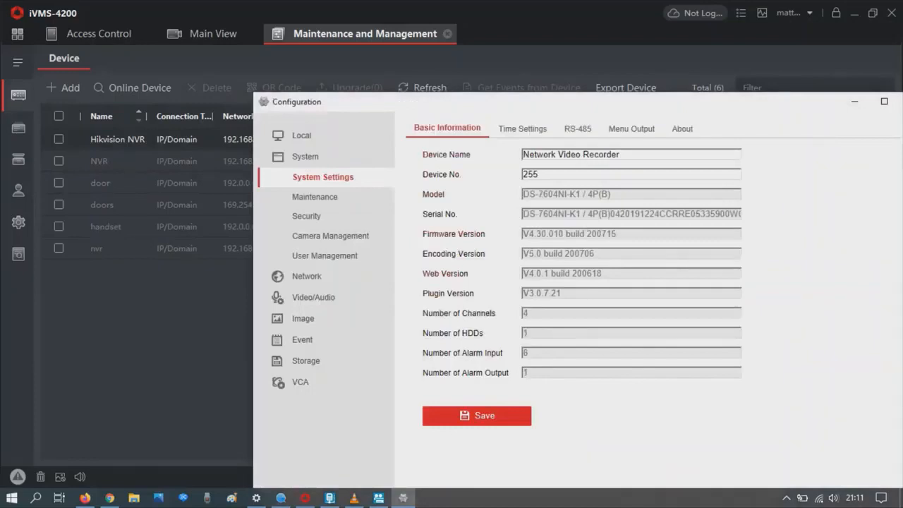
Try (GMT+00:00) Dublin, Edinburgh, London as the recorder's time zone in its time settings.
left_click(522, 129)
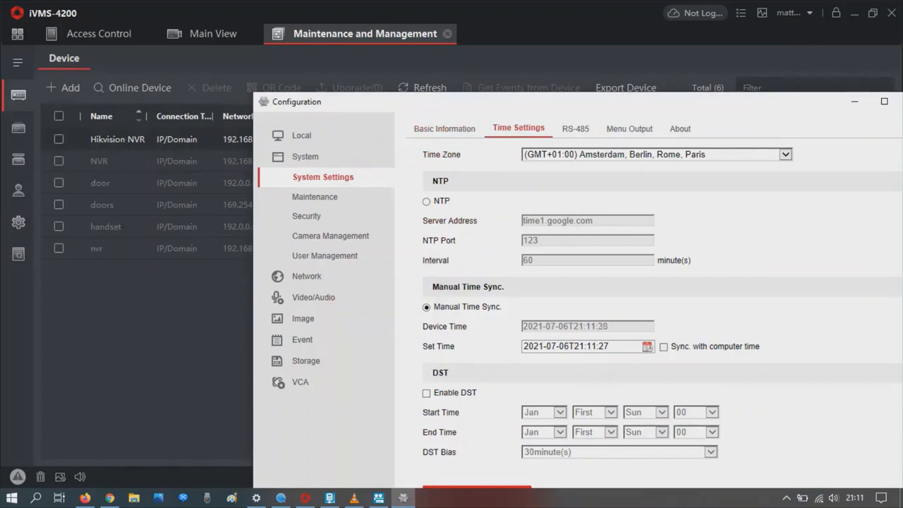
left_click(786, 155)
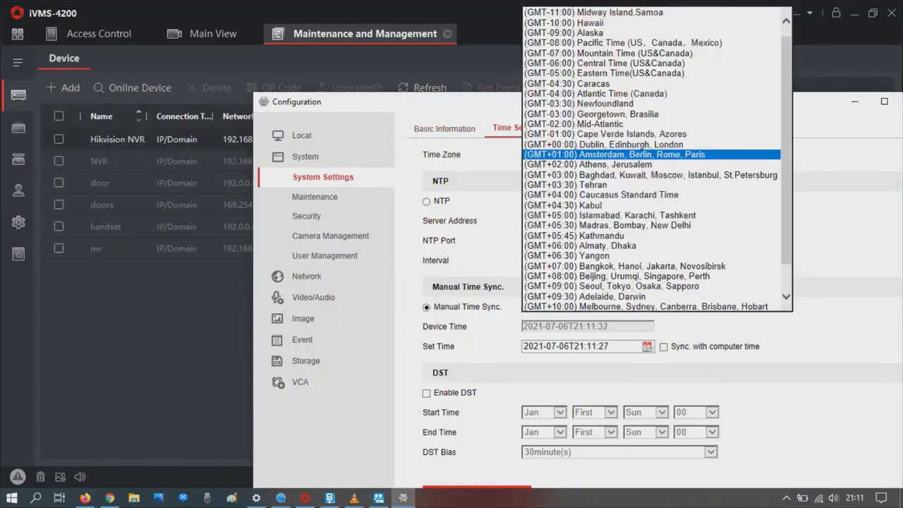
left_click(639, 144)
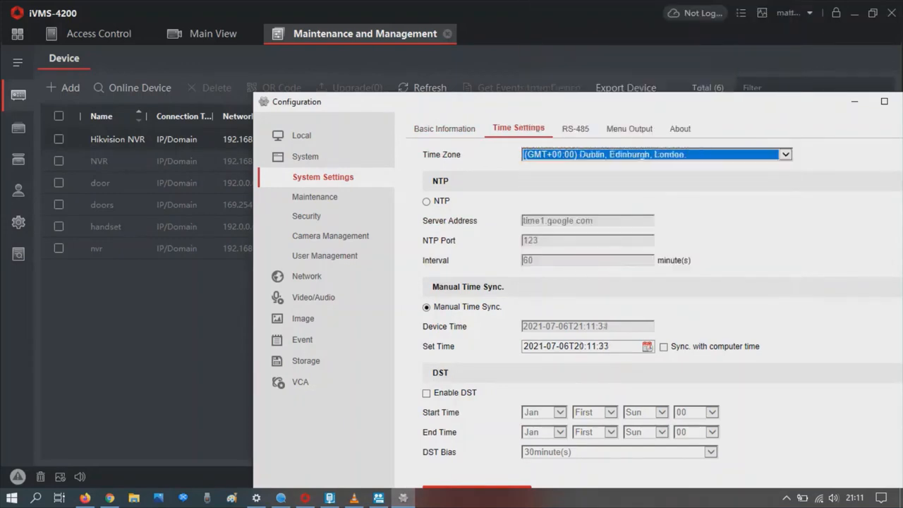
left_click_drag(593, 101, 473, 4)
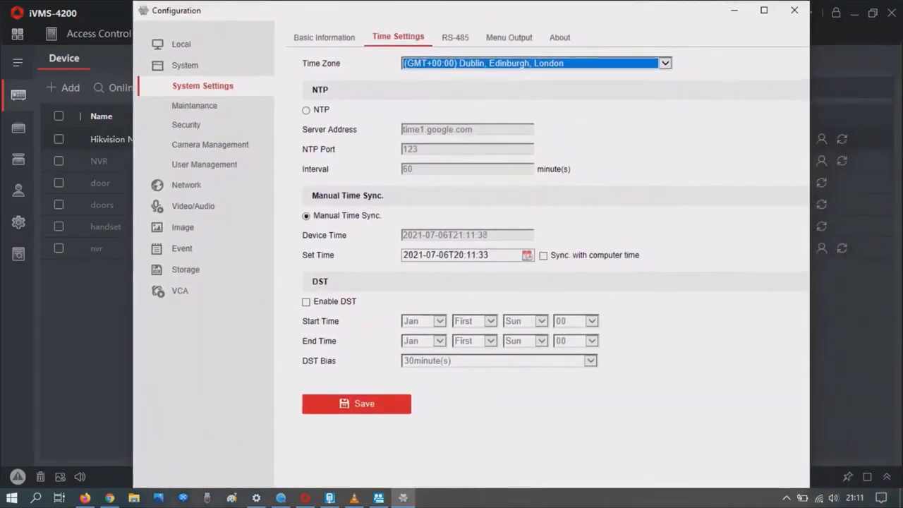
Synchronise the recorder's time with the computer time, save the time settings and close the configuration.
left_click(543, 256)
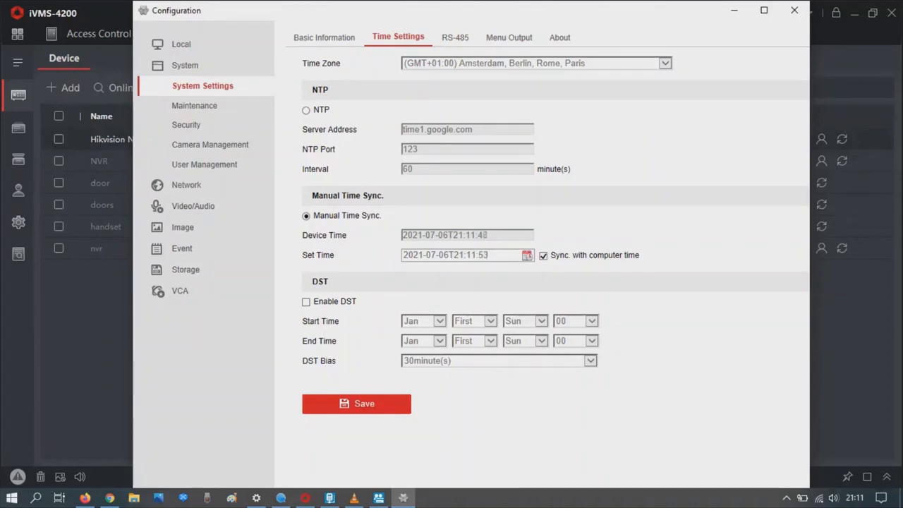
left_click(357, 404)
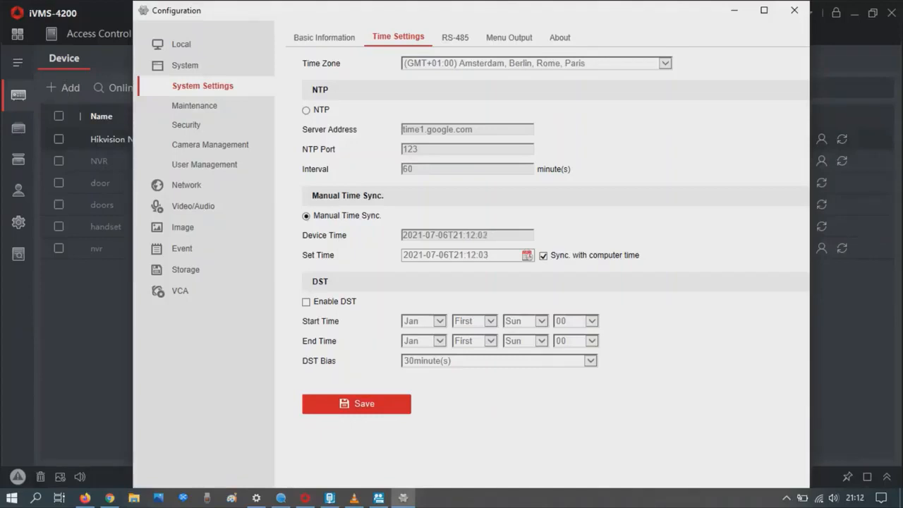
left_click(794, 10)
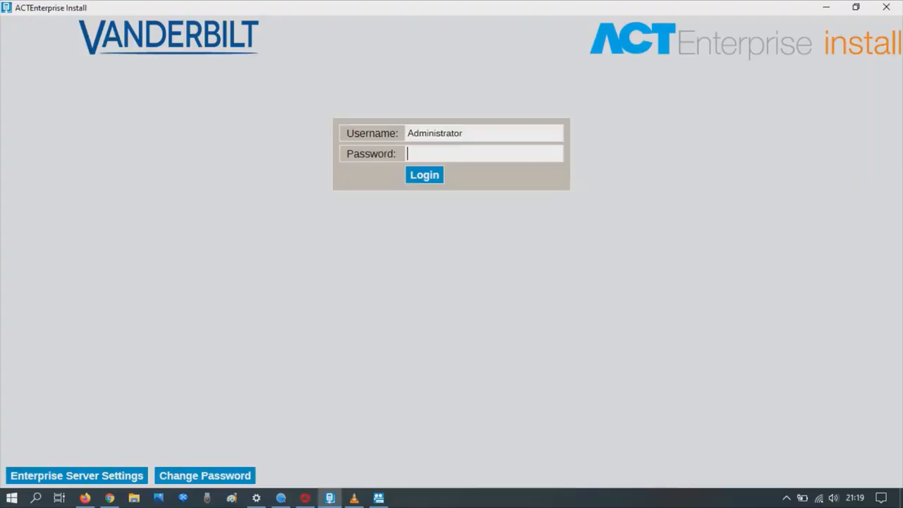
Sign in to ACTEnterprise Install as Administrator and open the list of controllers.
key("Return")
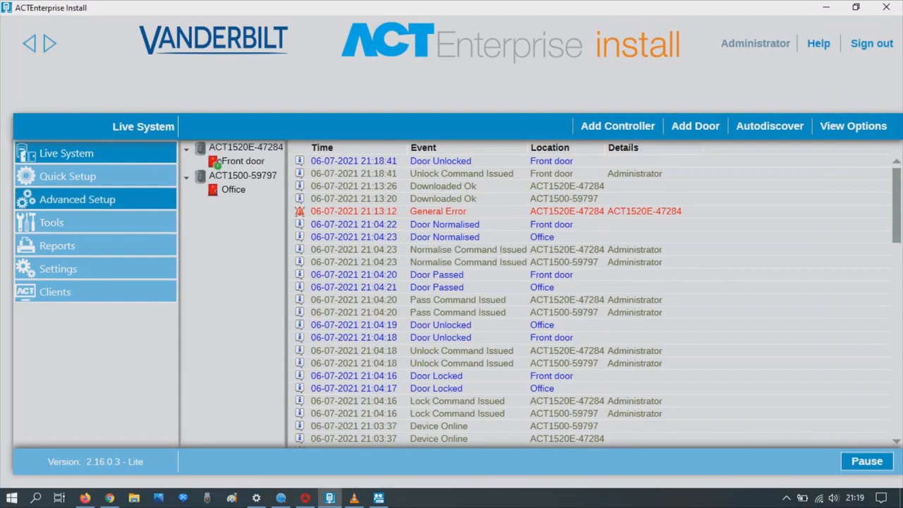
left_click(77, 199)
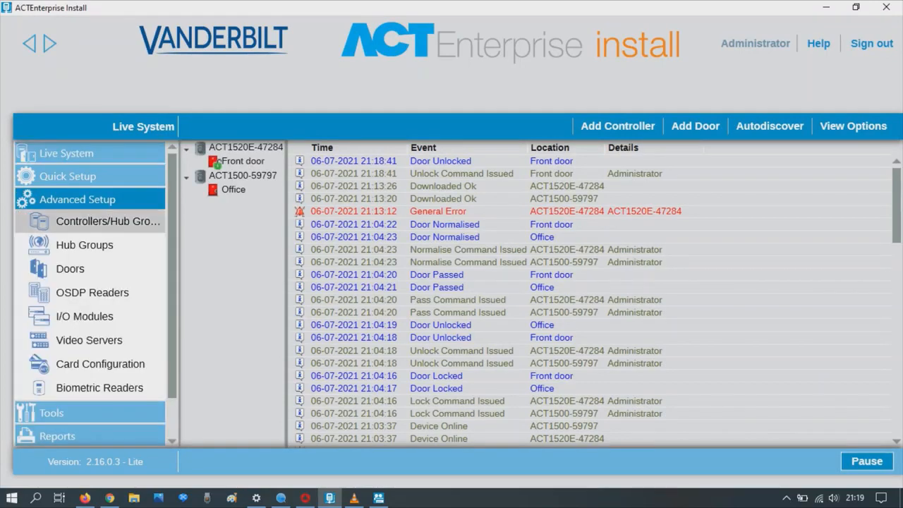
left_click(116, 223)
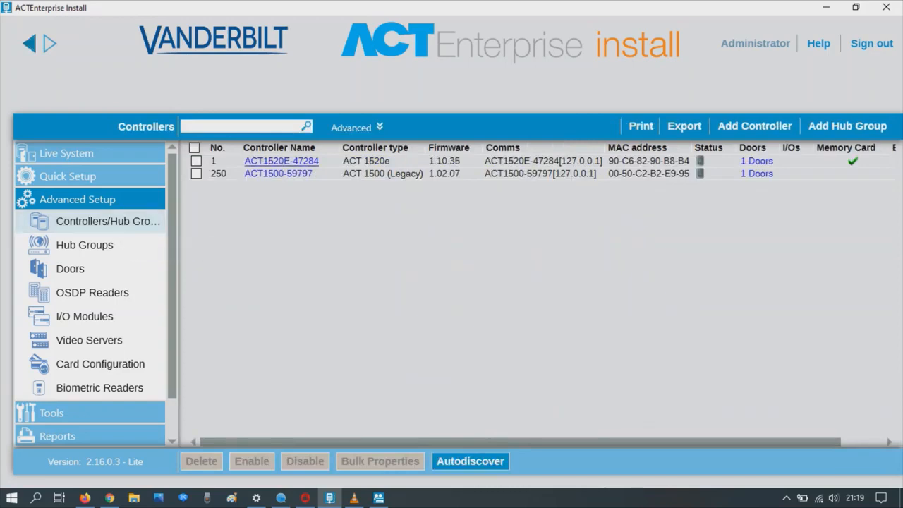
Check the world time zone and its available choices in the communications settings of the ACT 1520e controller.
left_click(282, 161)
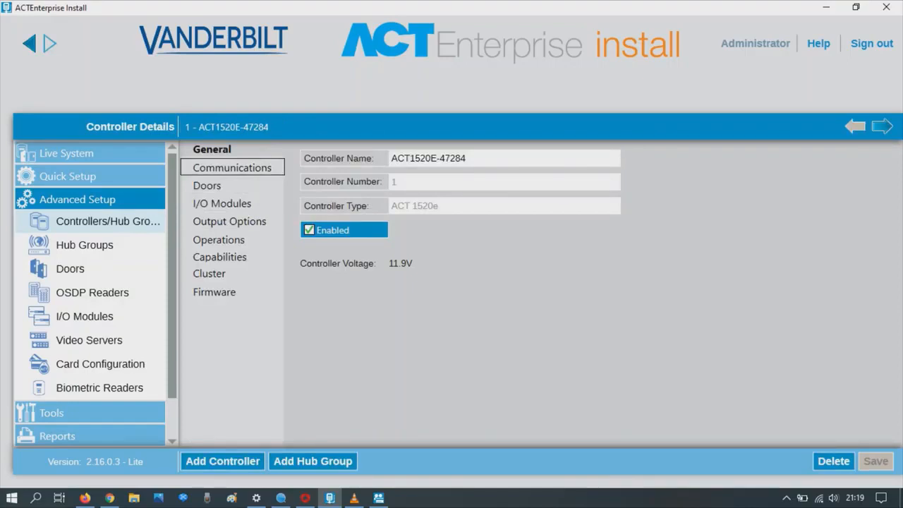
left_click(232, 167)
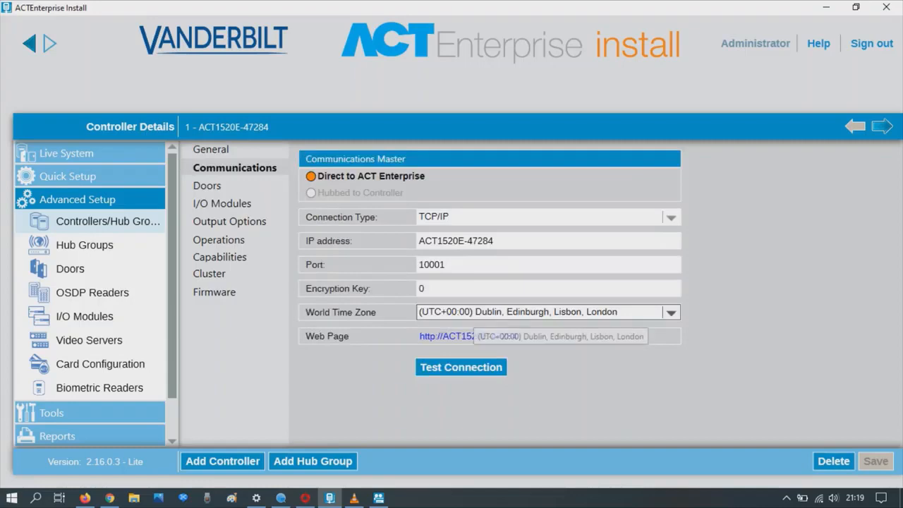
left_click(476, 313)
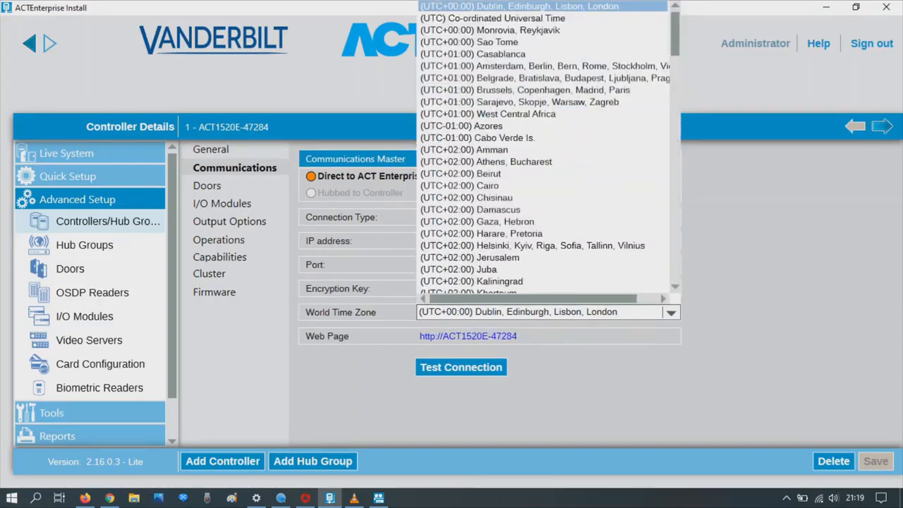
key("Escape")
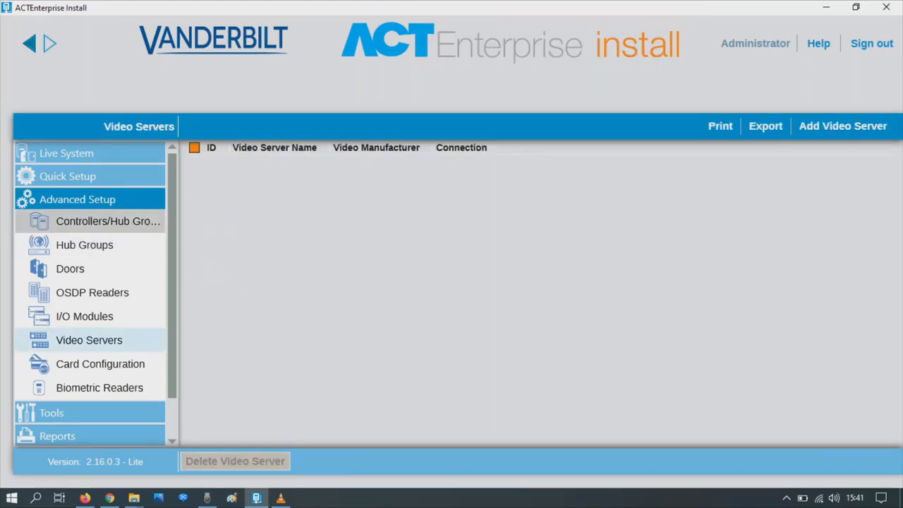
Add a video server named doors with Hikvision as the video manufacturer.
left_click(113, 223)
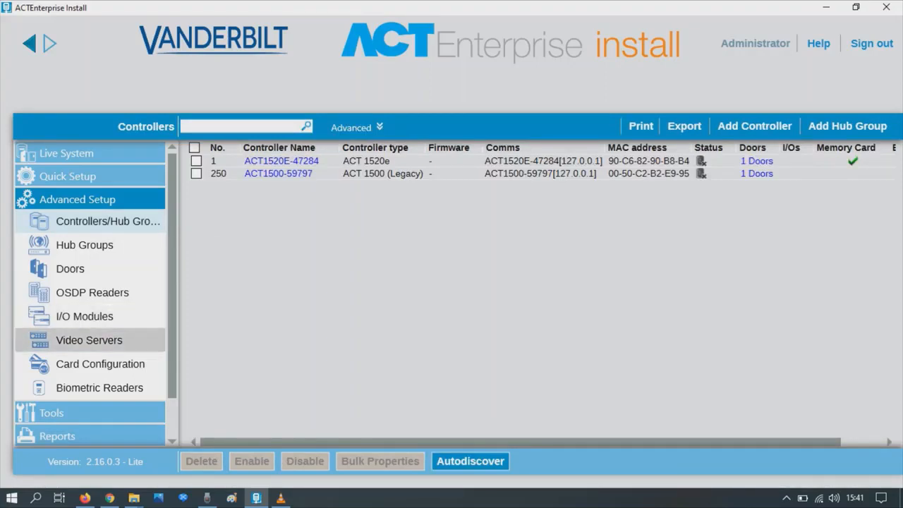
left_click(89, 342)
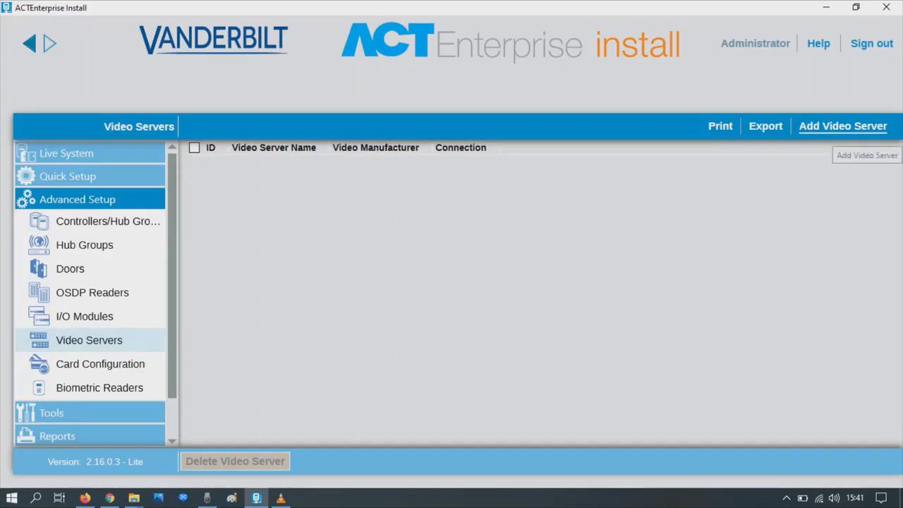
left_click(844, 125)
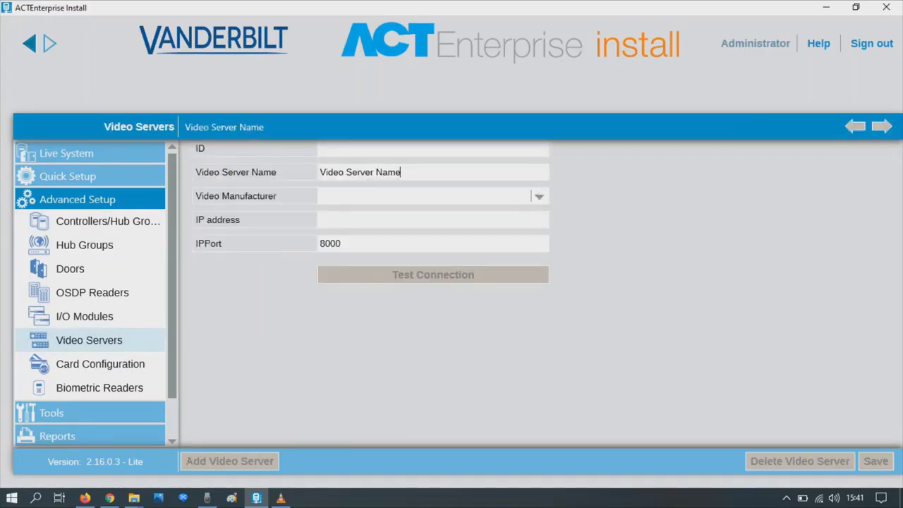
key("ctrl+a")
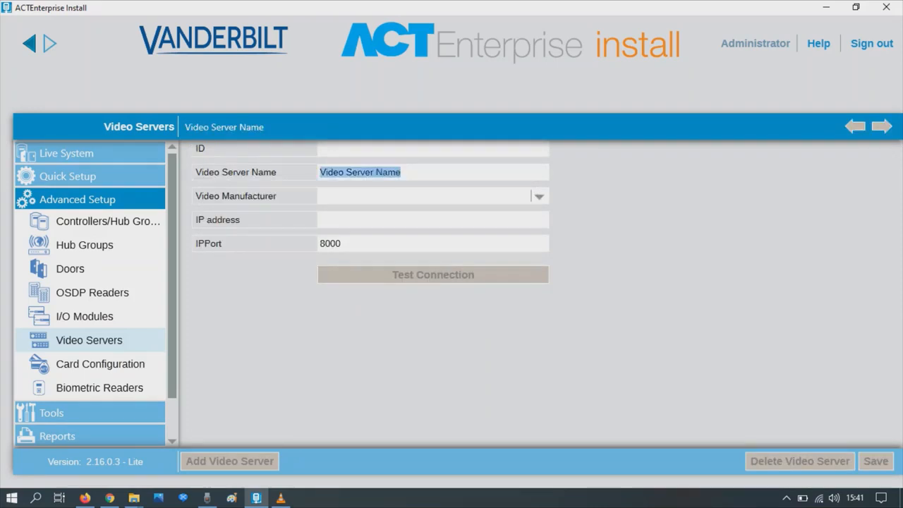
type("doors")
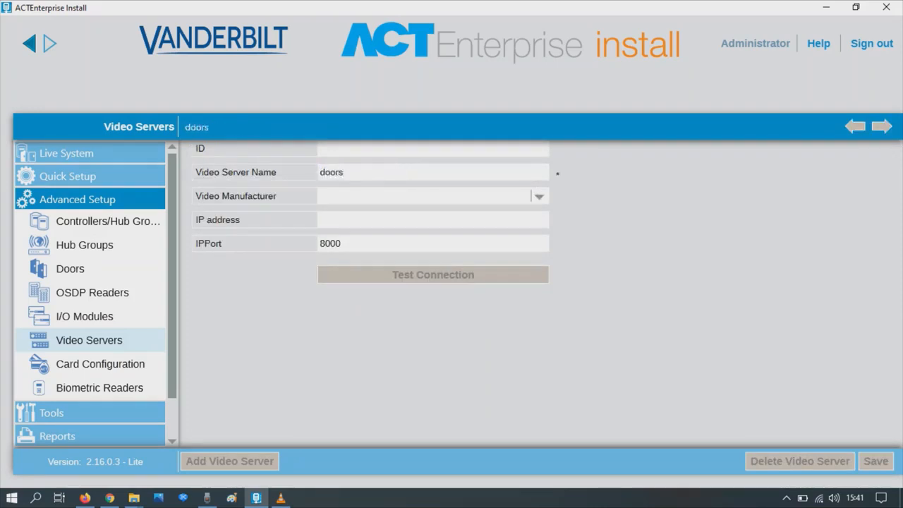
left_click(539, 197)
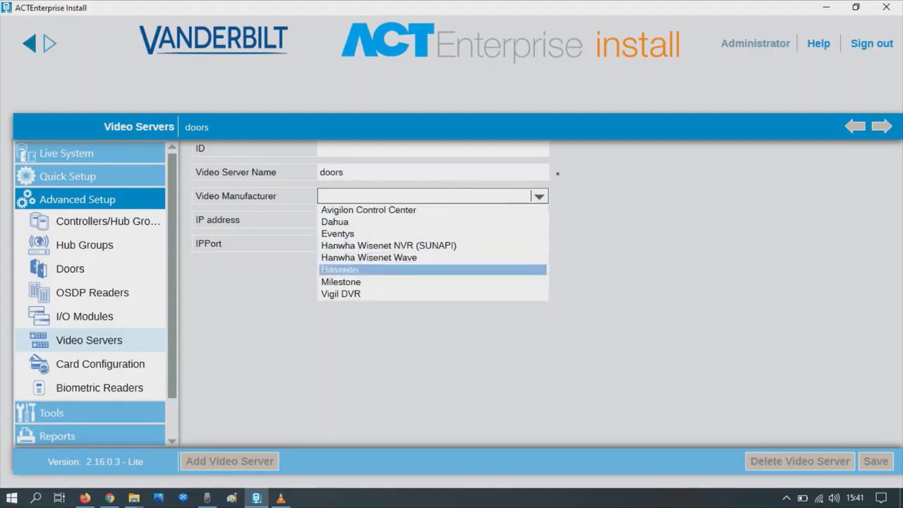
left_click(367, 270)
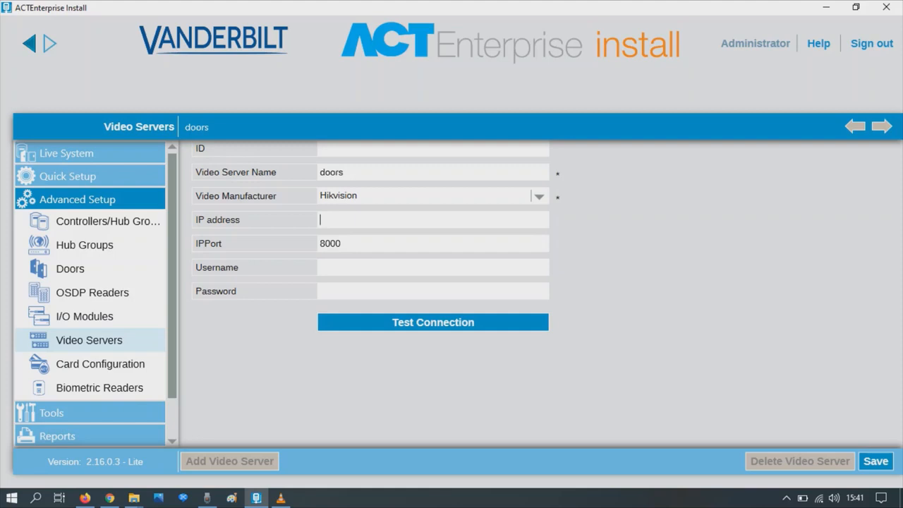
Enter IP address 192.168.1.168, username admin and the account password for the video server, and save it.
type("192.168.1.168")
left_click(367, 267)
type("admin")
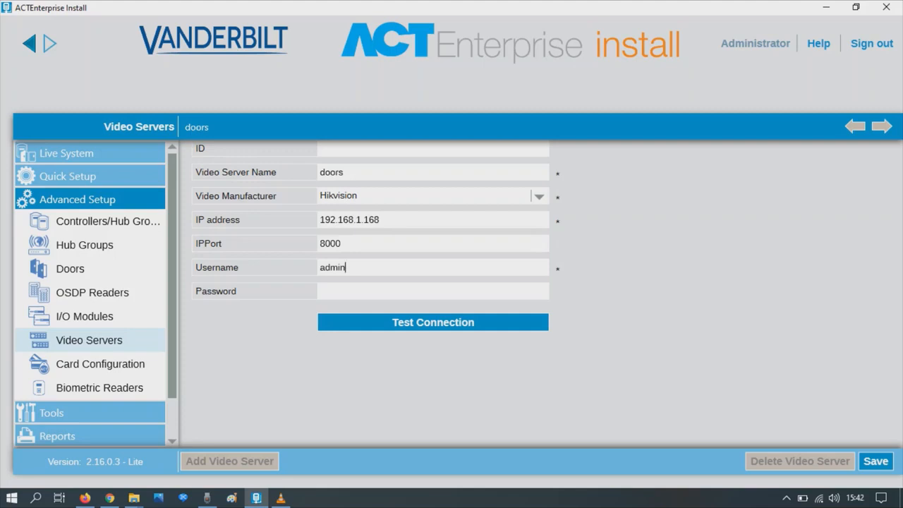
key("Tab")
type("*******")
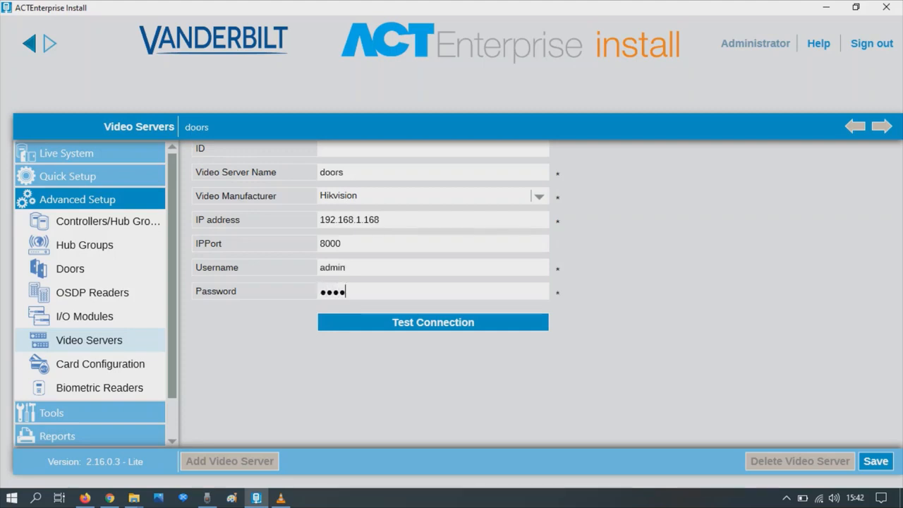
type("*")
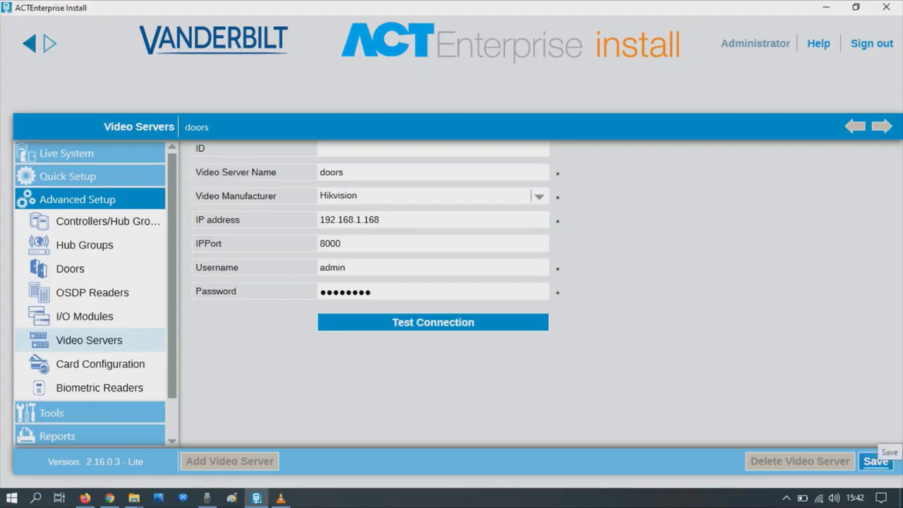
left_click(875, 461)
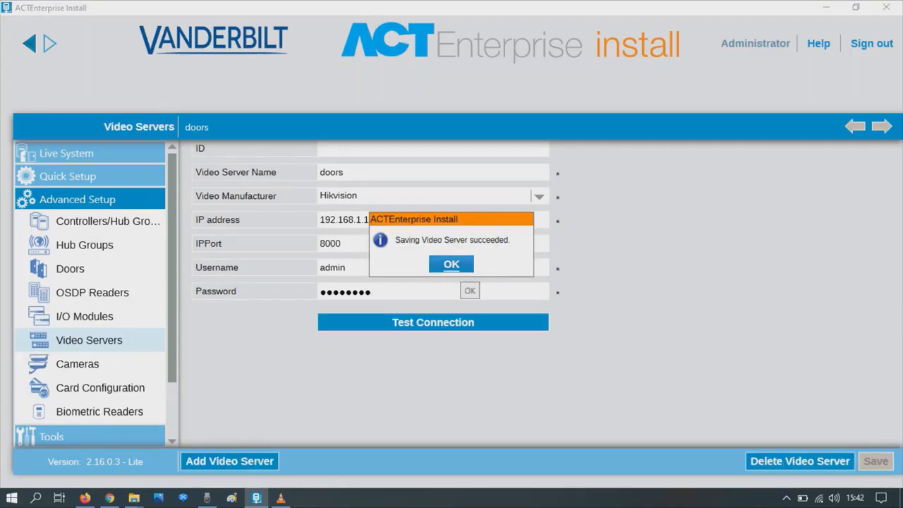
left_click(453, 266)
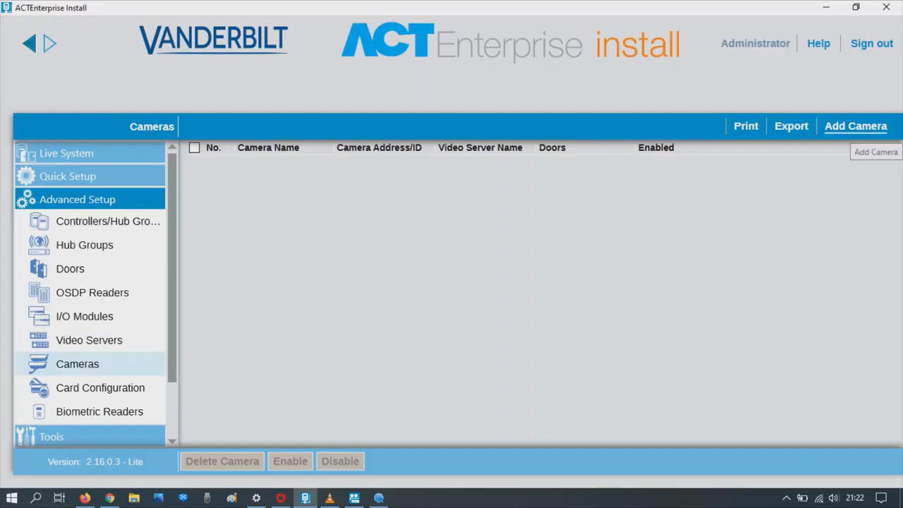
Add a camera on the video server Video Server Name with connection address IP Camera 1 - 33.
left_click(856, 125)
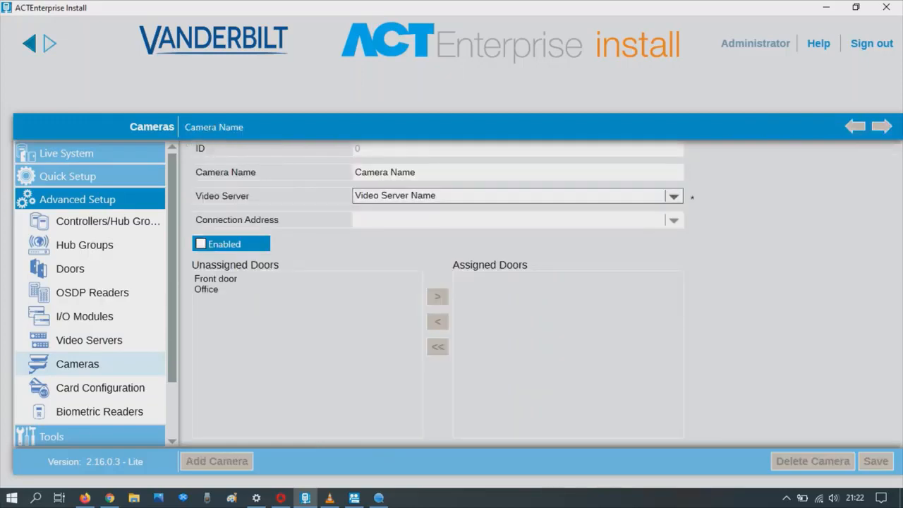
left_click(674, 197)
left_click(518, 209)
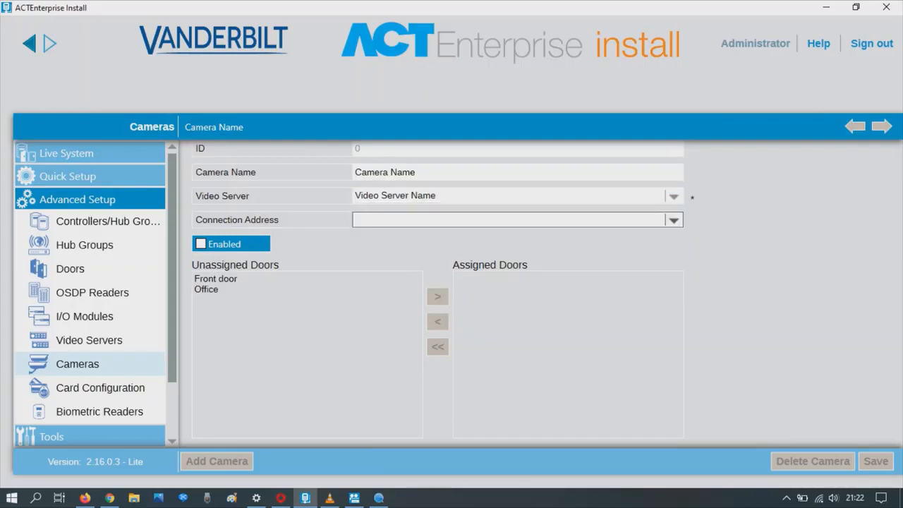
left_click(674, 221)
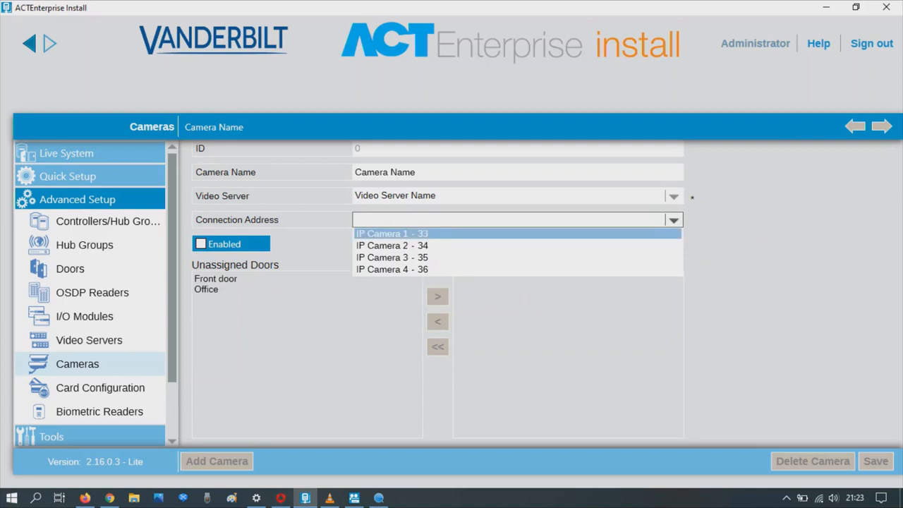
key("Return")
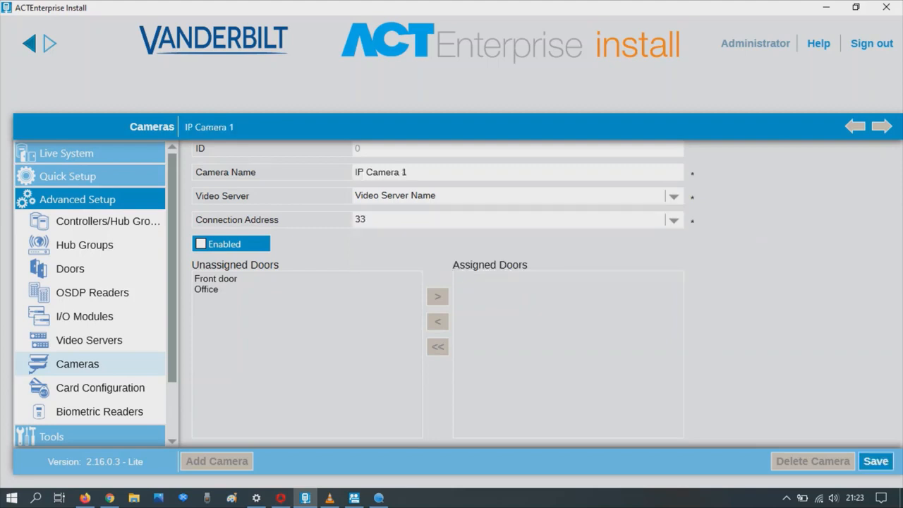
Enable IP Camera 1, assign the Front door to it and save the camera.
left_click(216, 279)
left_click(201, 245)
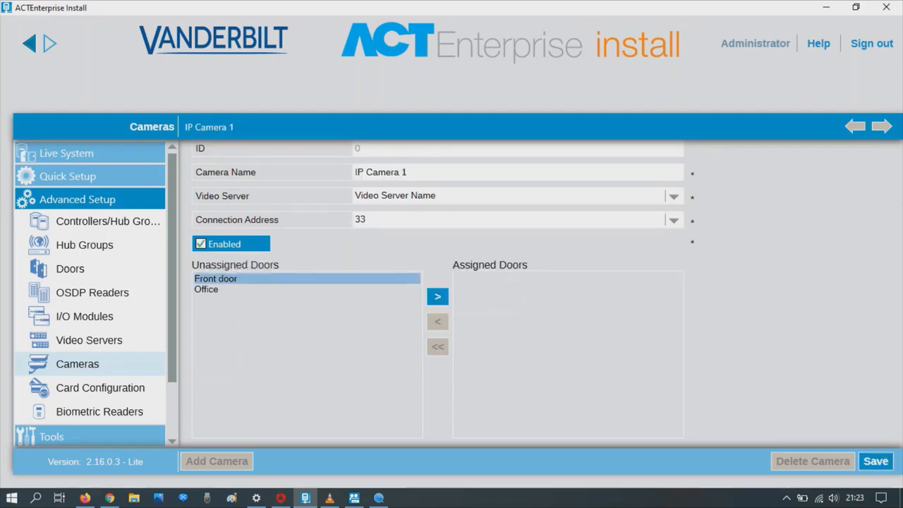
left_click(438, 297)
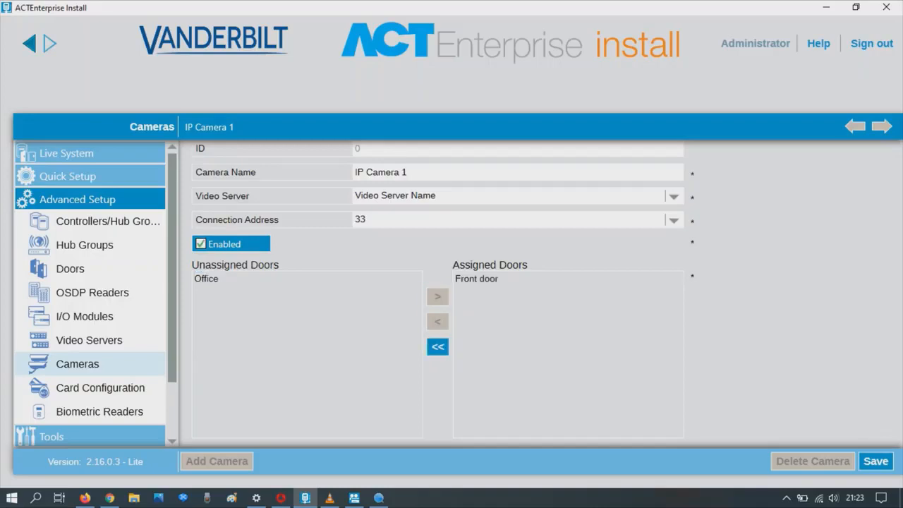
left_click(876, 461)
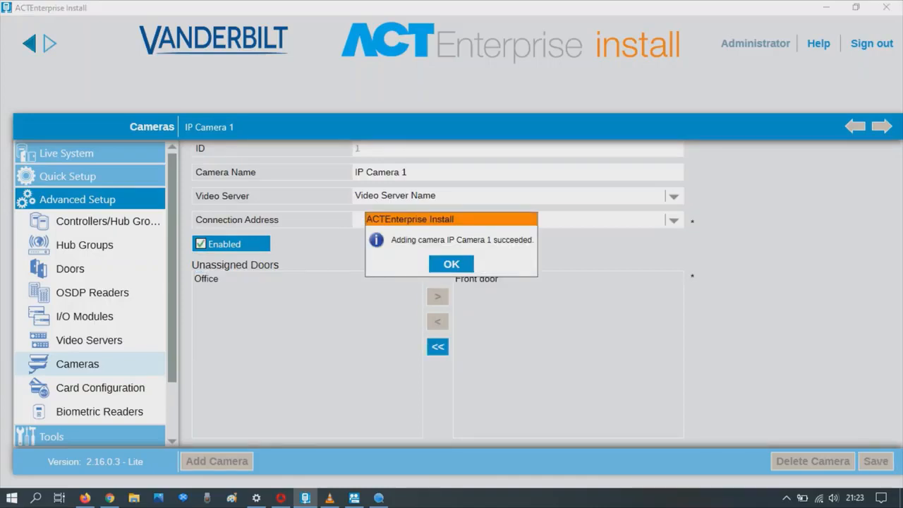
key("Return")
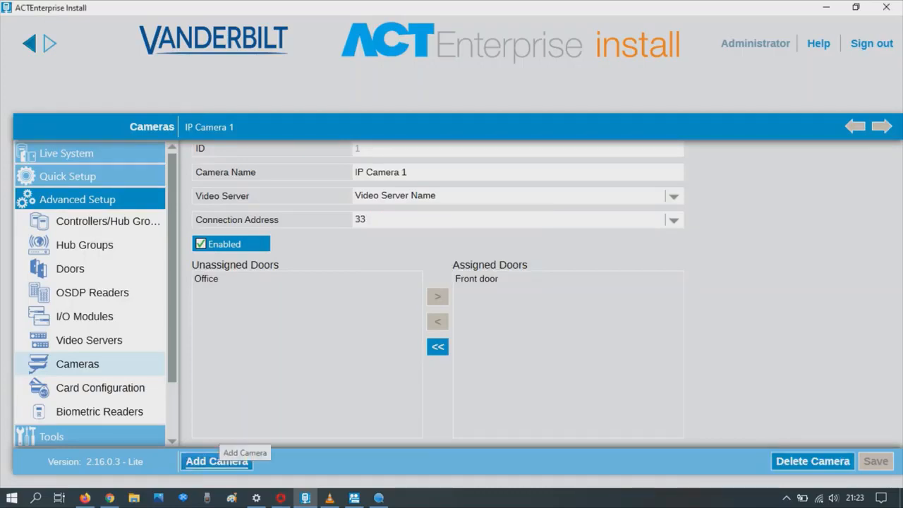
Add an enabled camera with connection address IP Camera 2 - 34, assign the Office door to it and save it.
left_click(231, 460)
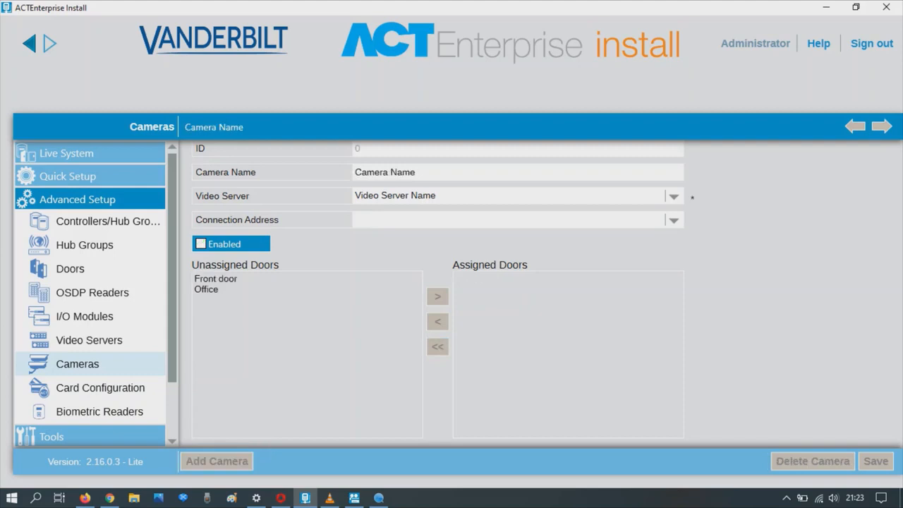
left_click(216, 290)
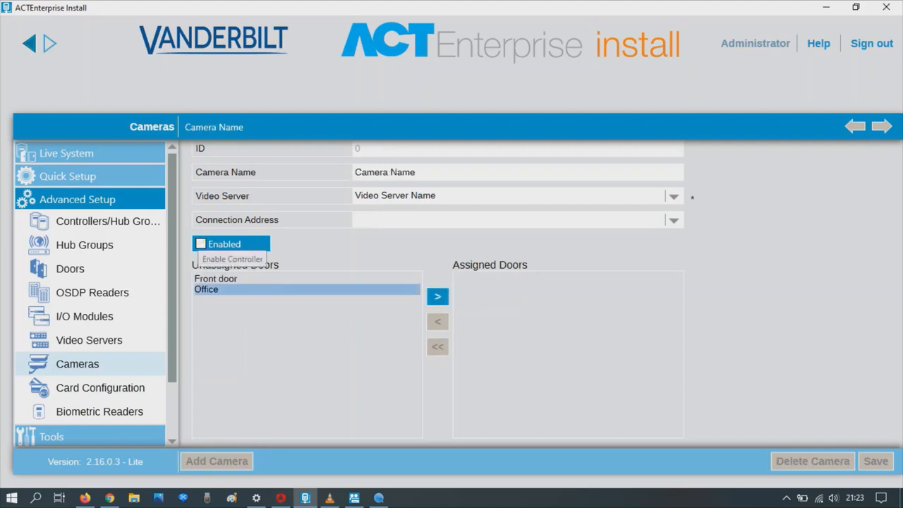
left_click(200, 243)
left_click(674, 220)
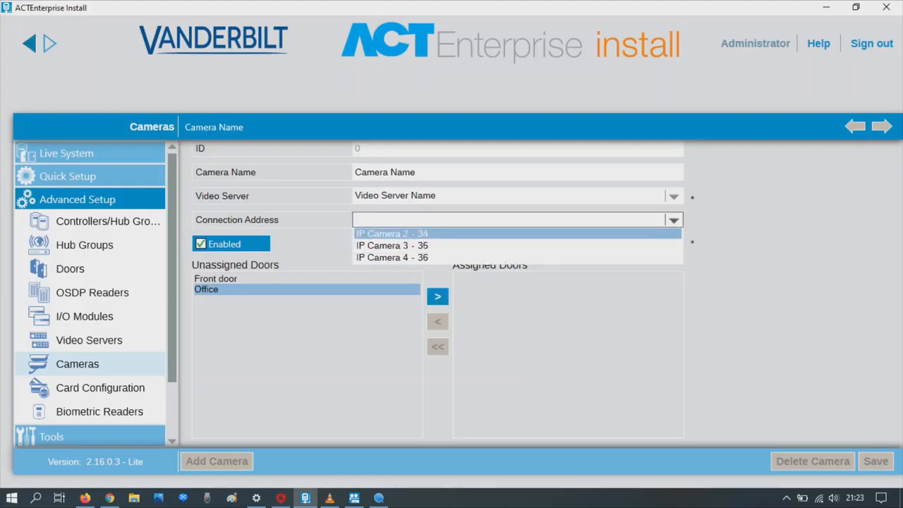
left_click(392, 234)
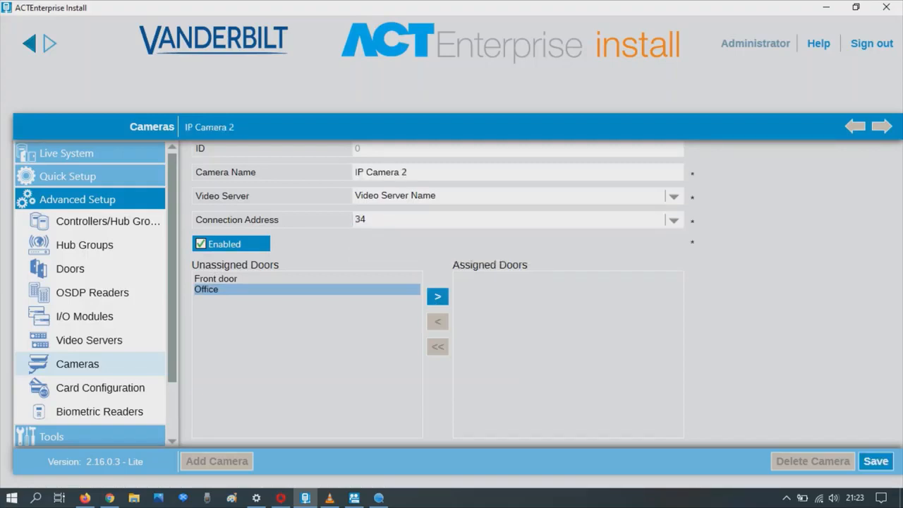
left_click(438, 296)
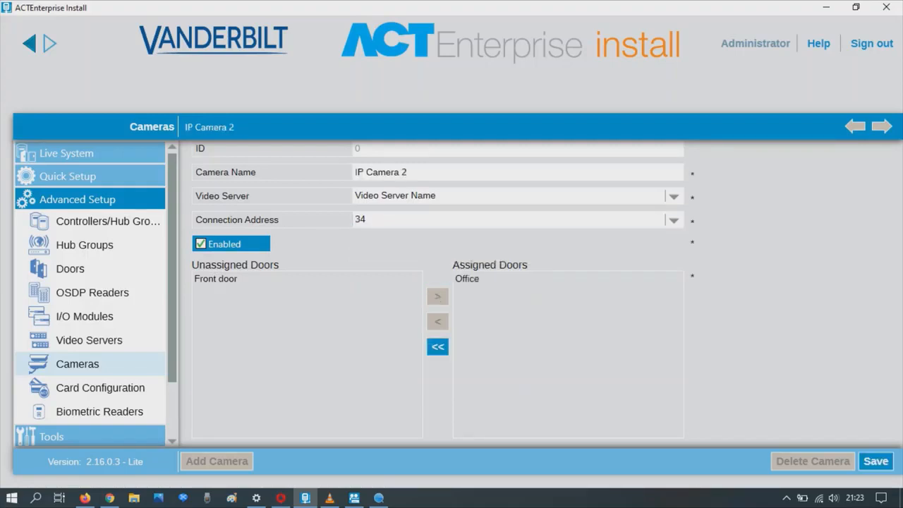
left_click(876, 461)
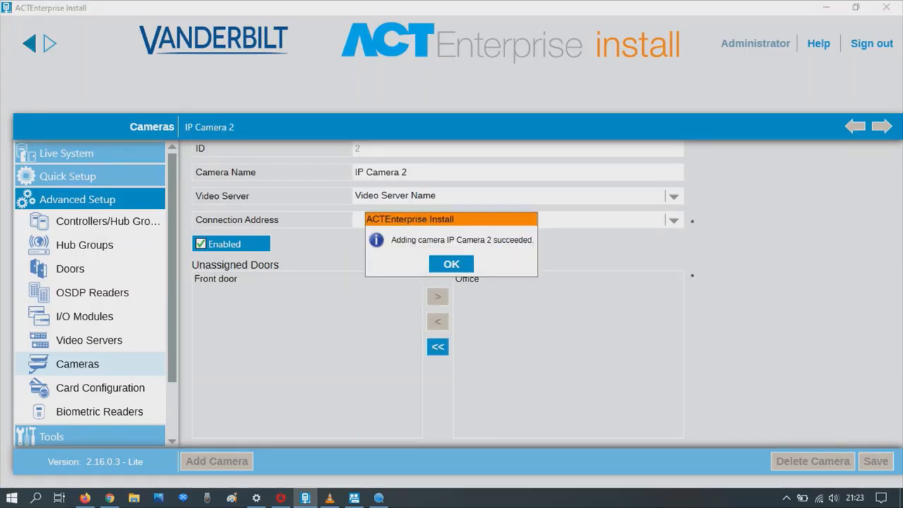
left_click(462, 268)
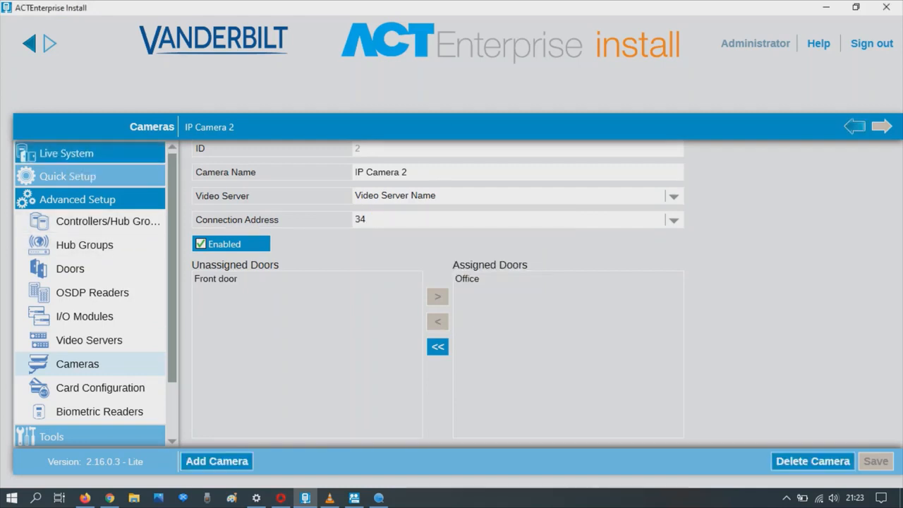
Normalise the Front door from the live system's door list.
left_click(67, 153)
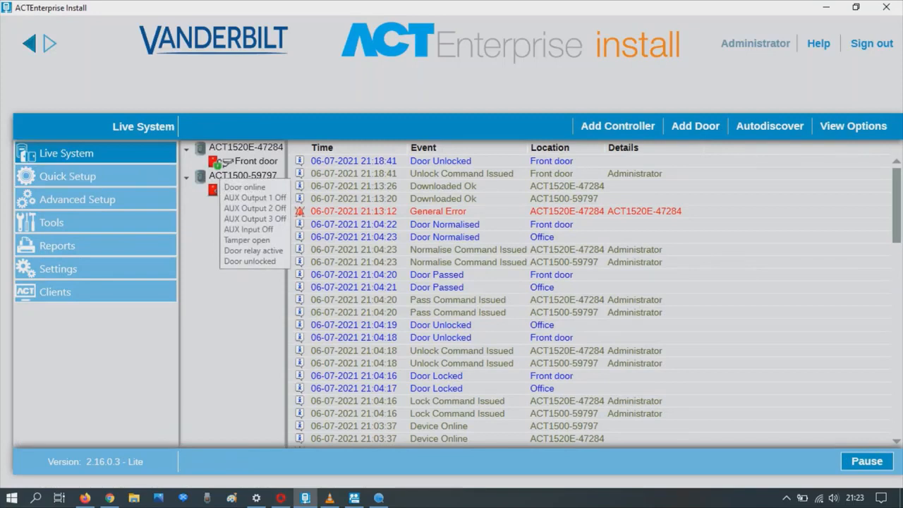
right_click(218, 165)
mouse_move(247, 215)
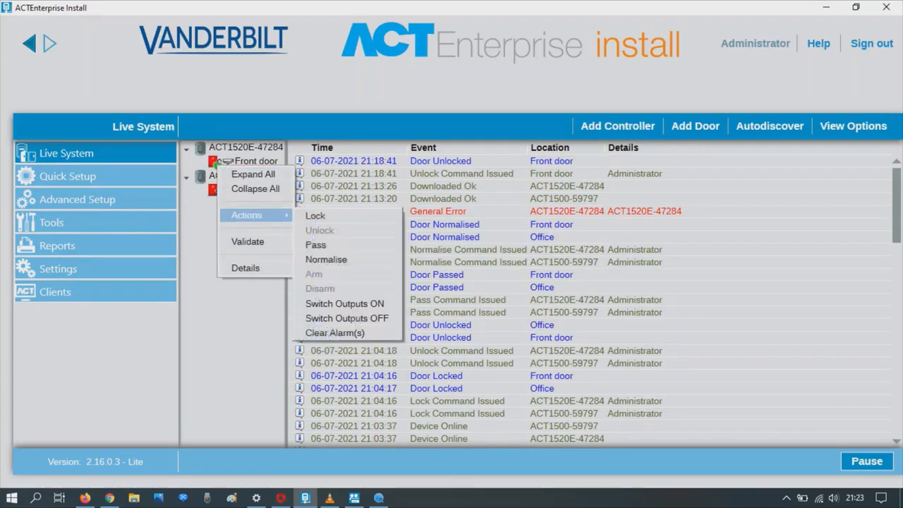
left_click(332, 259)
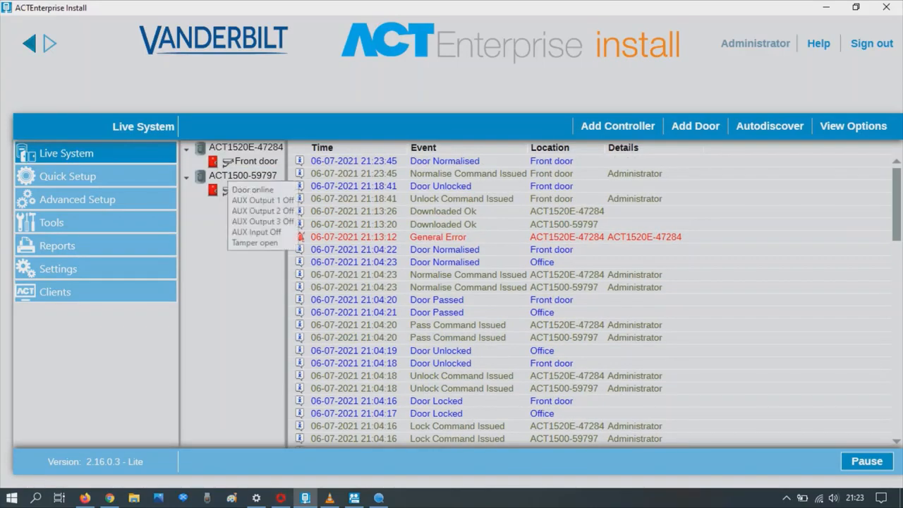
left_click(226, 161)
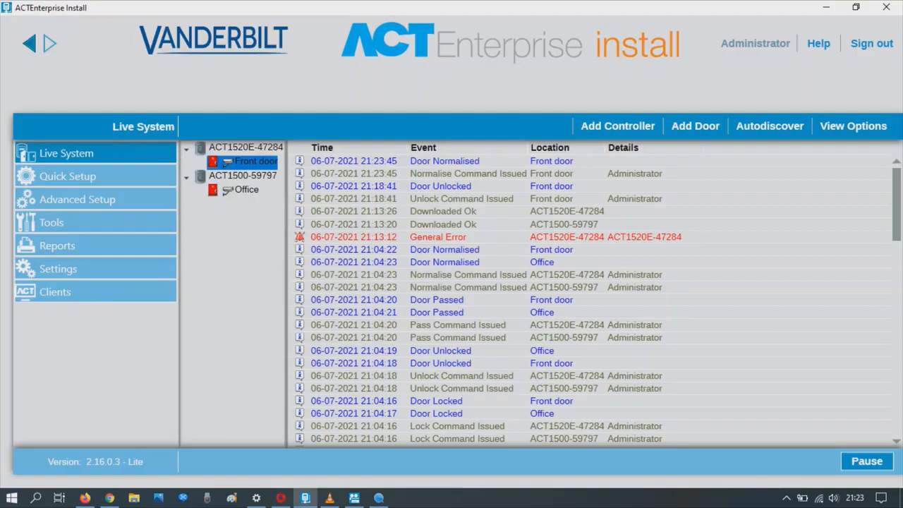
left_click(224, 189)
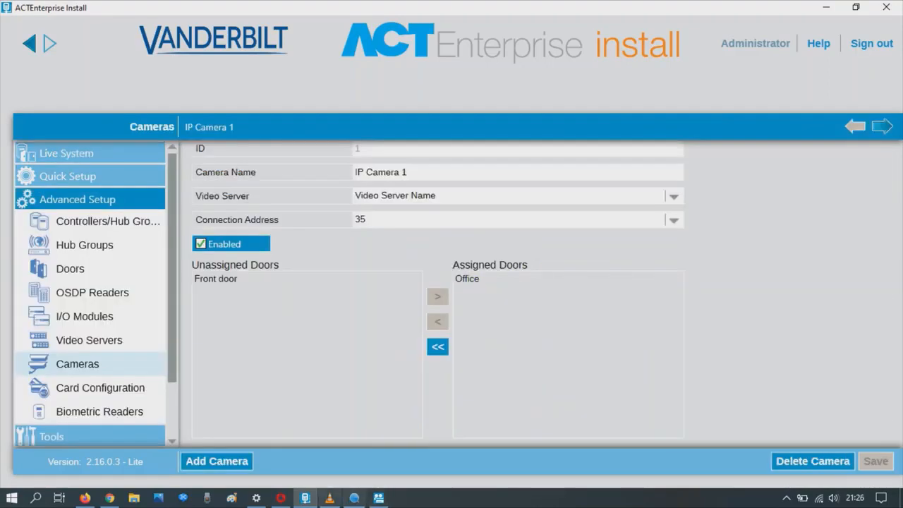
Switch to ACTEnterprise Manage and view the live camera pictures of the Front door and the Office from the live system.
left_click(379, 497)
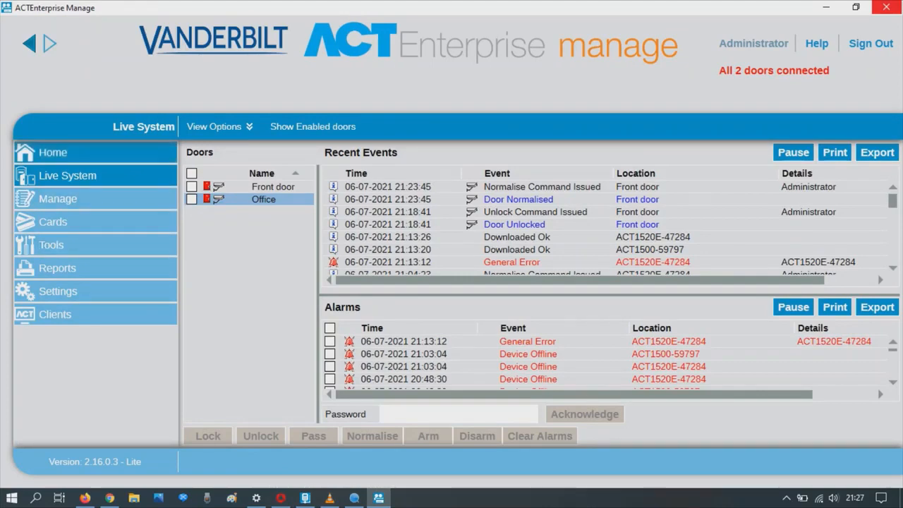
left_click(53, 153)
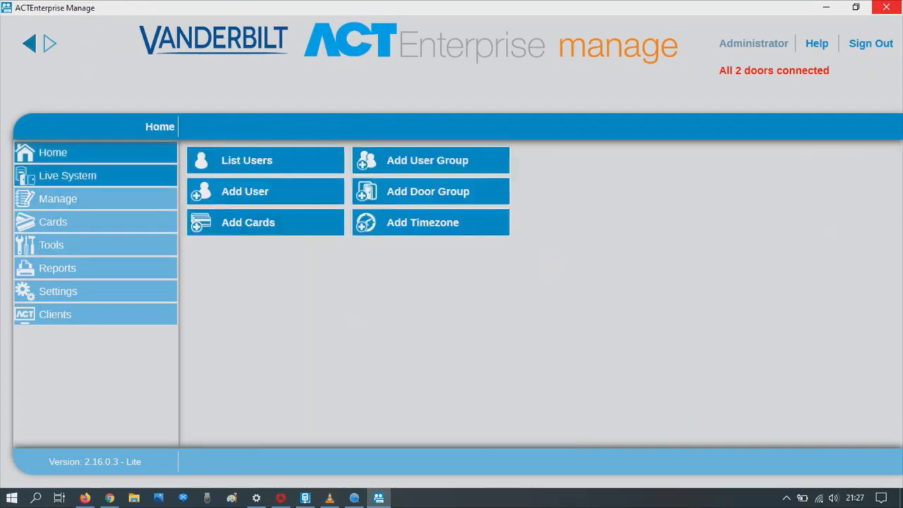
left_click(67, 175)
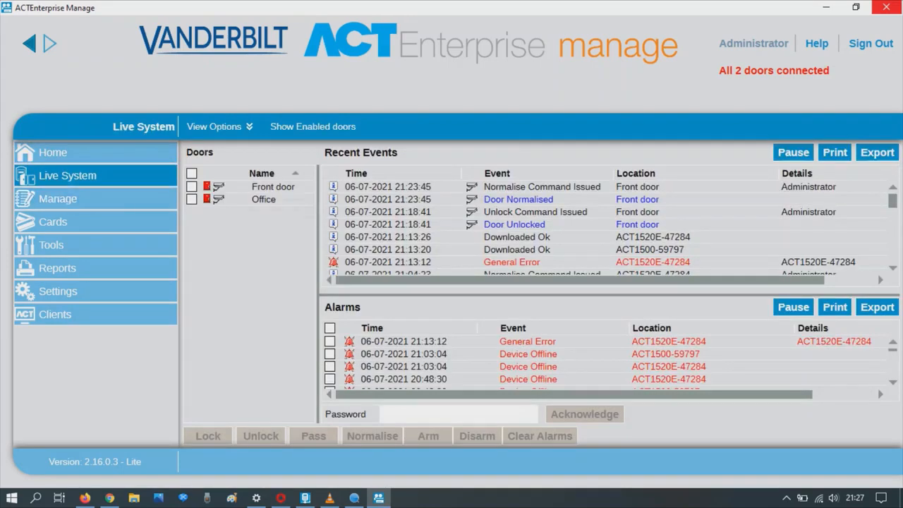
left_click(218, 186)
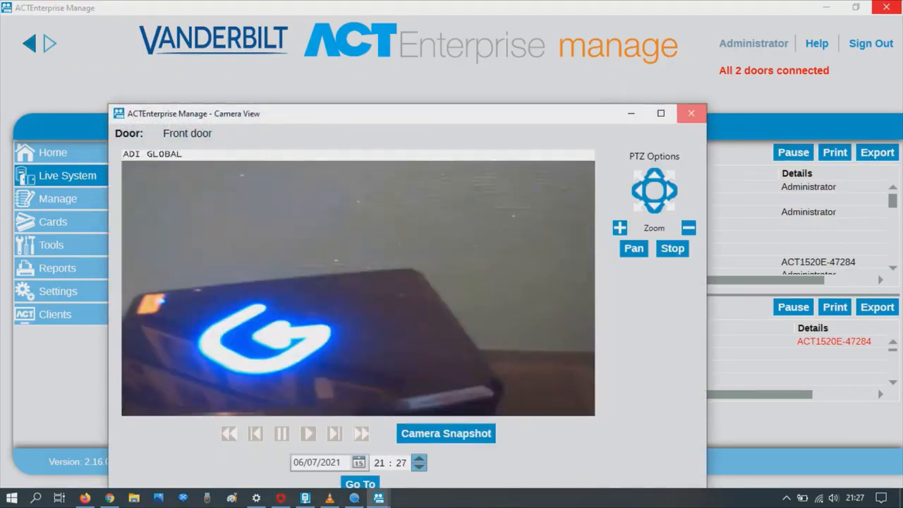
left_click(692, 113)
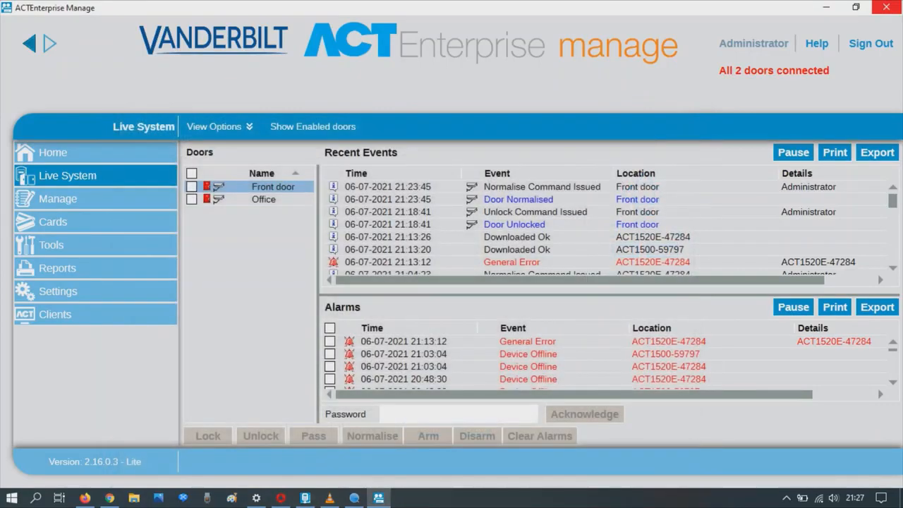
left_click(218, 199)
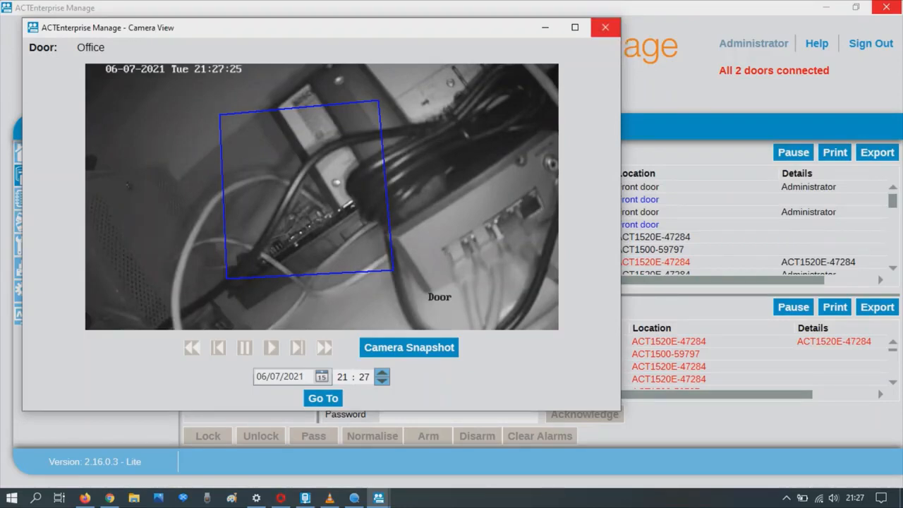
left_click(605, 28)
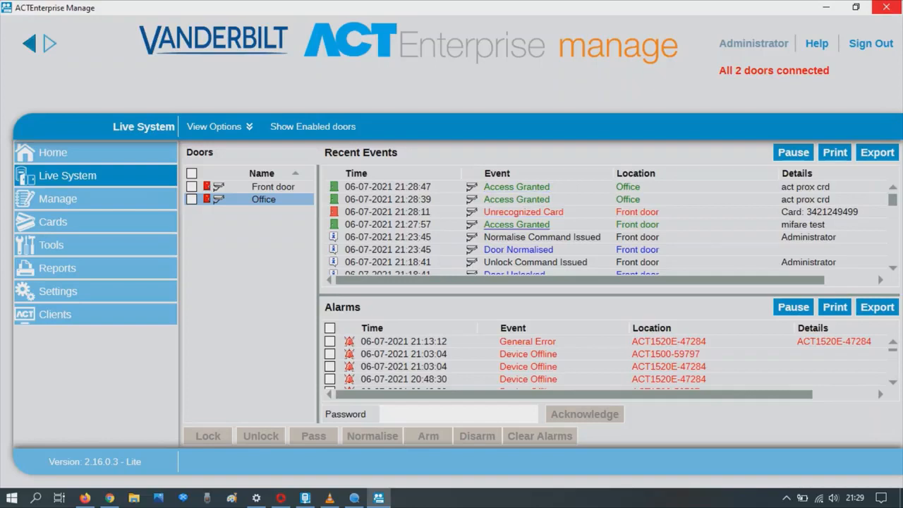
left_click(516, 225)
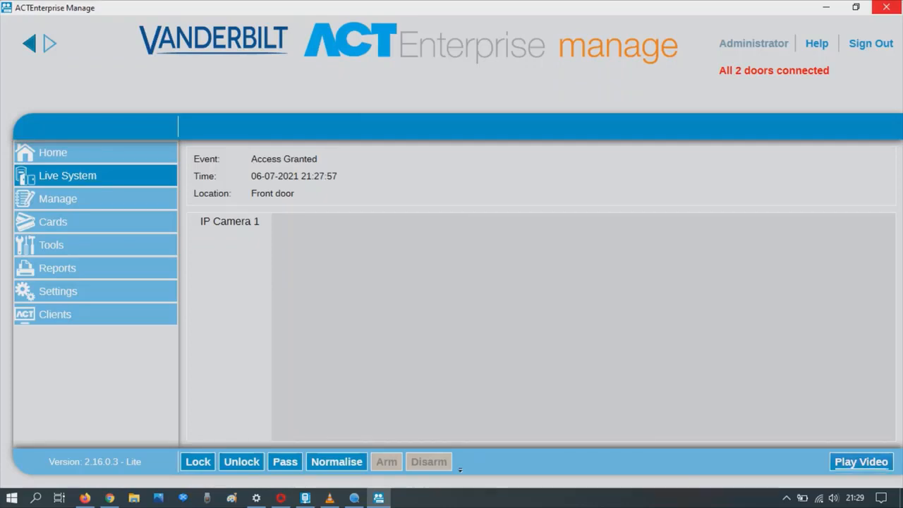
left_click(861, 462)
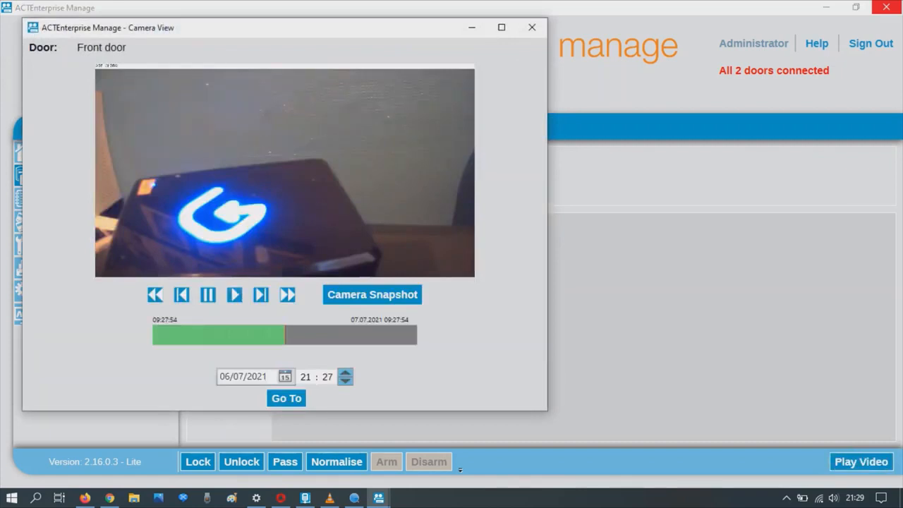
left_click(235, 294)
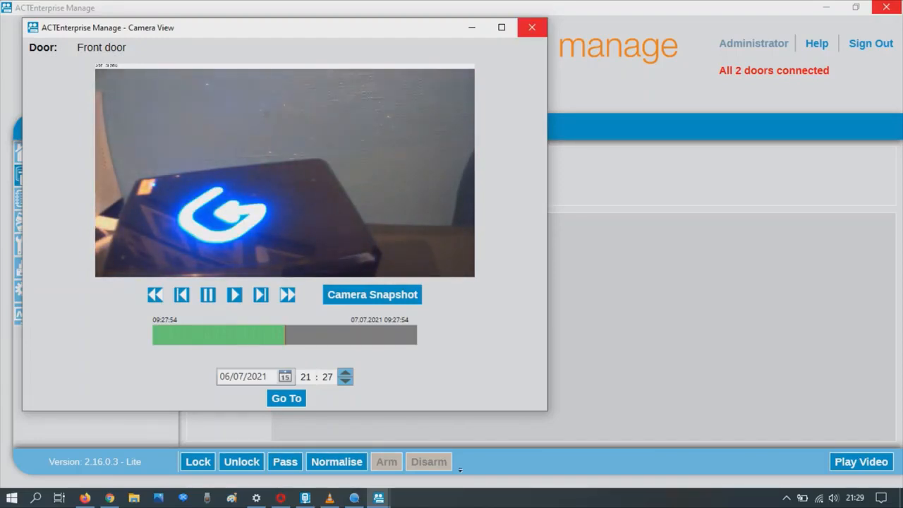
left_click(532, 28)
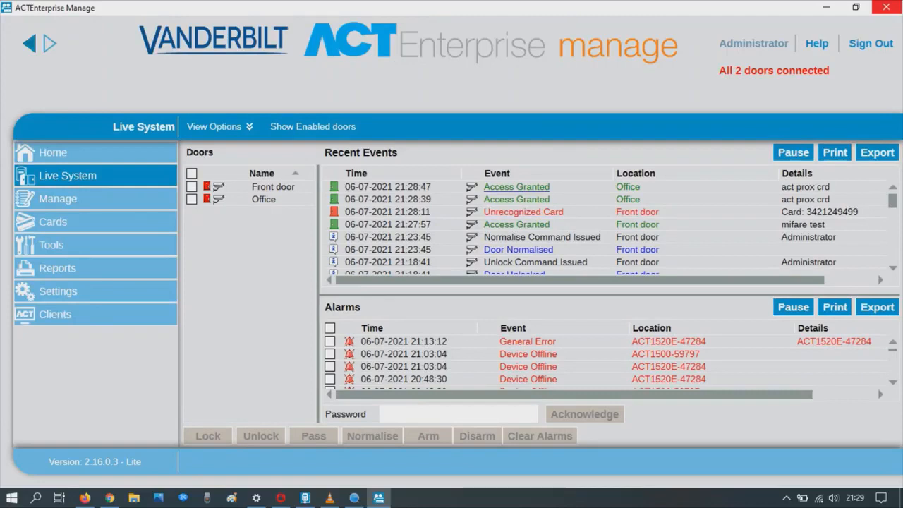
left_click(517, 187)
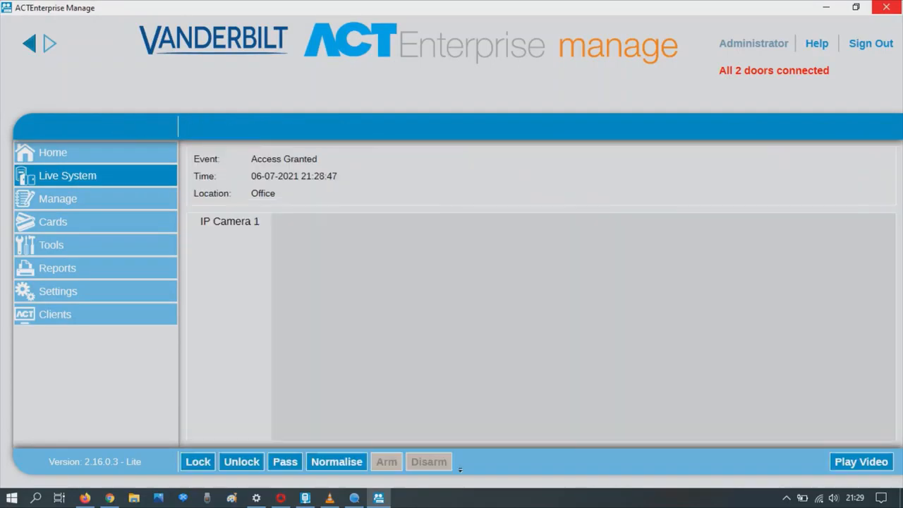
left_click(861, 462)
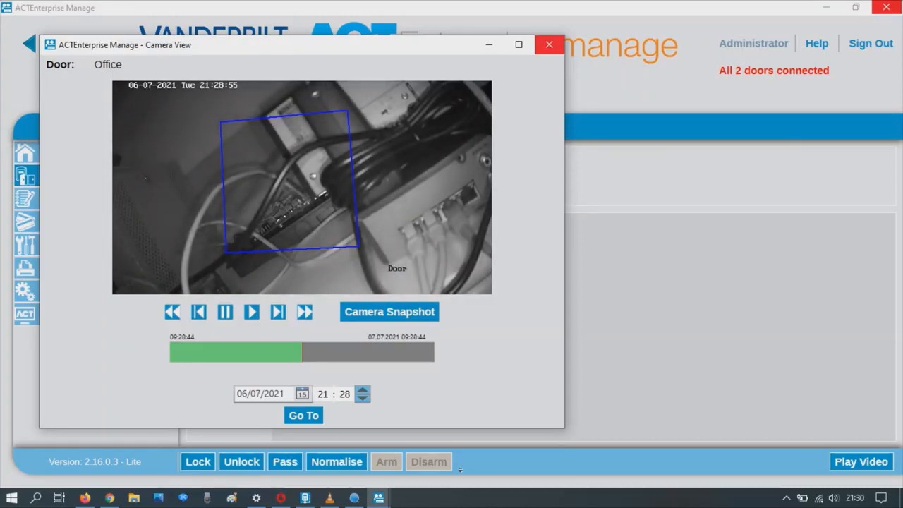
left_click(549, 45)
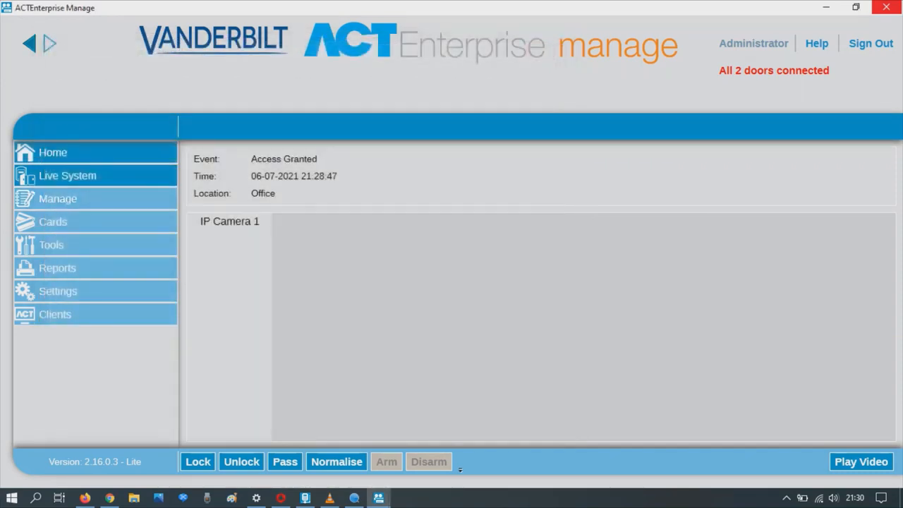
left_click(52, 153)
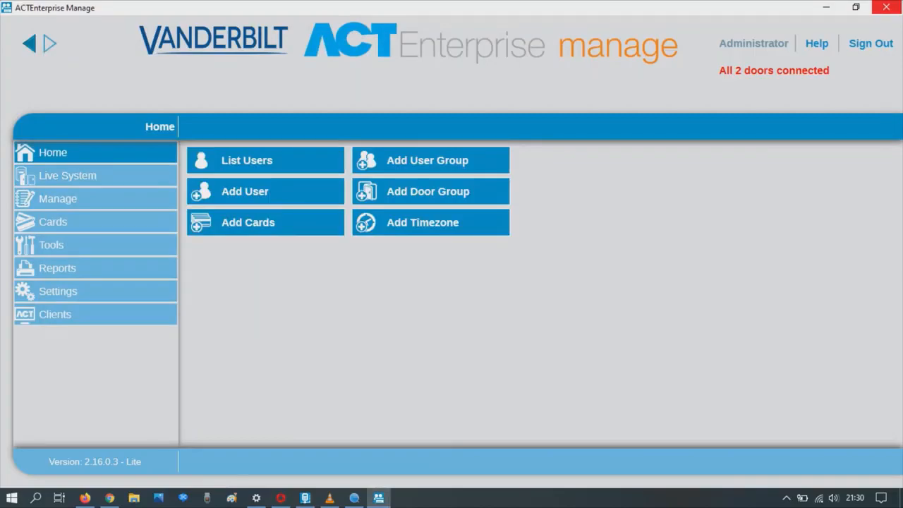